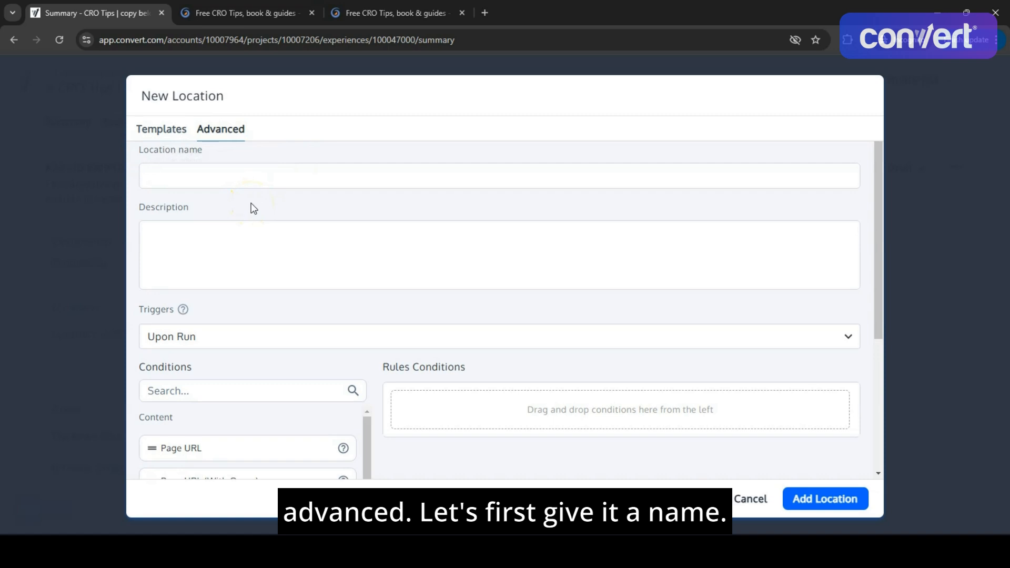
{"action": "type", "text": "e | Header free guides"}
{"action": "left_click", "coordinate": [406, 194]}
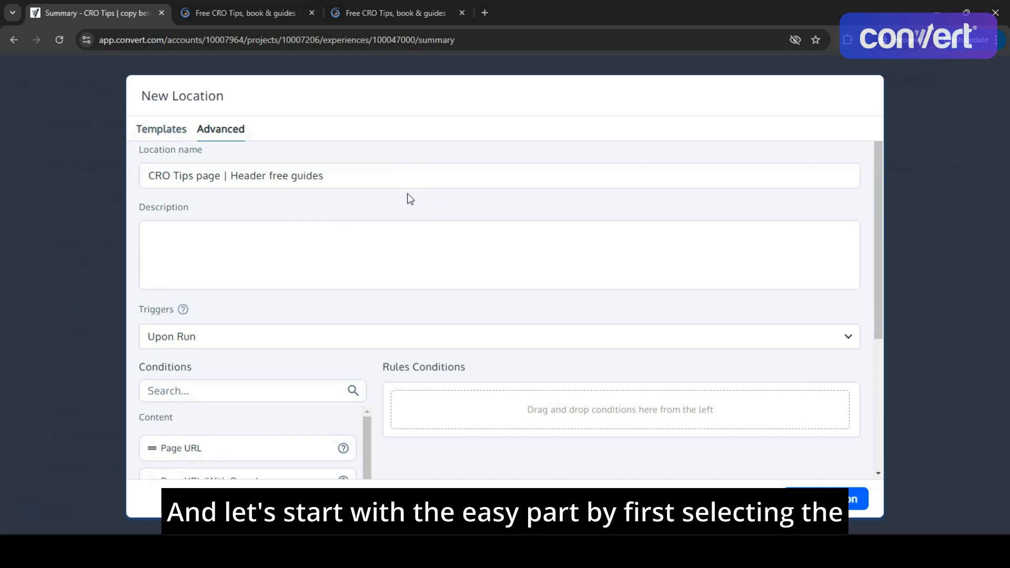
{"action": "left_click_drag", "start_coordinate": [169, 449], "coordinate": [447, 413]}
{"action": "left_click", "coordinate": [251, 12]}
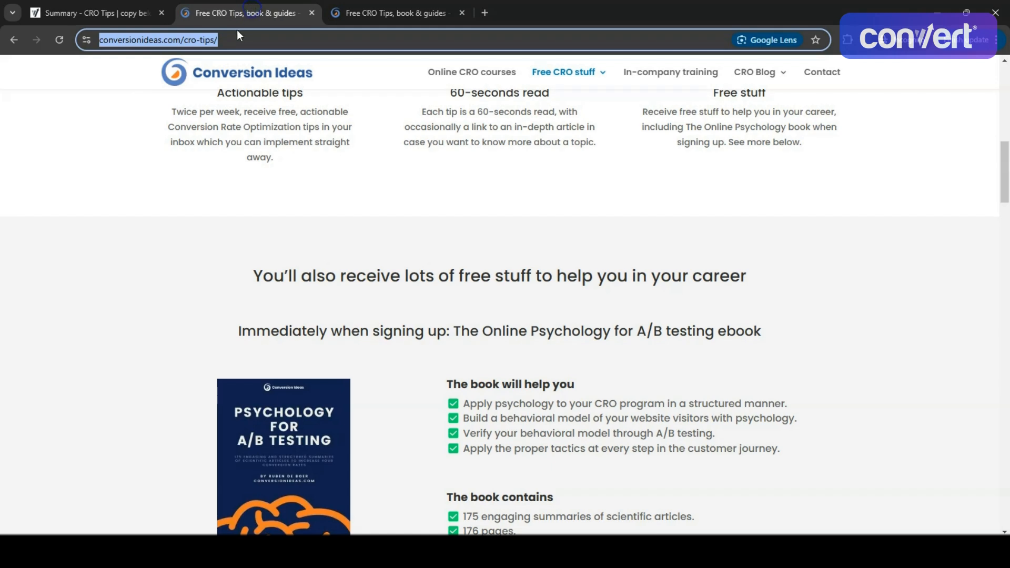
{"action": "key", "text": "ctrl+c"}
{"action": "left_click", "coordinate": [109, 13]}
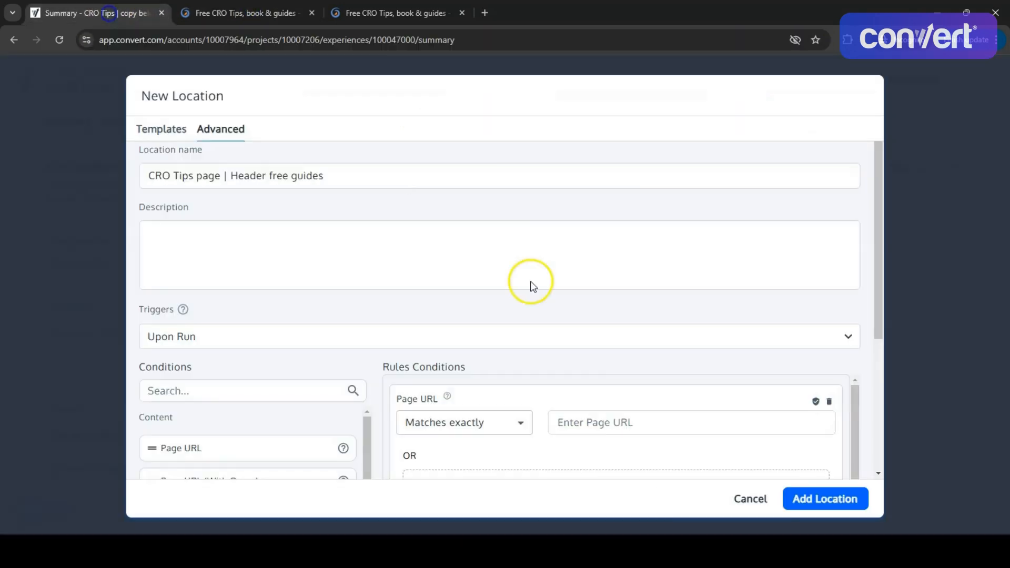
{"action": "left_click", "coordinate": [591, 427]}
{"action": "key", "text": "ctrl+v"}
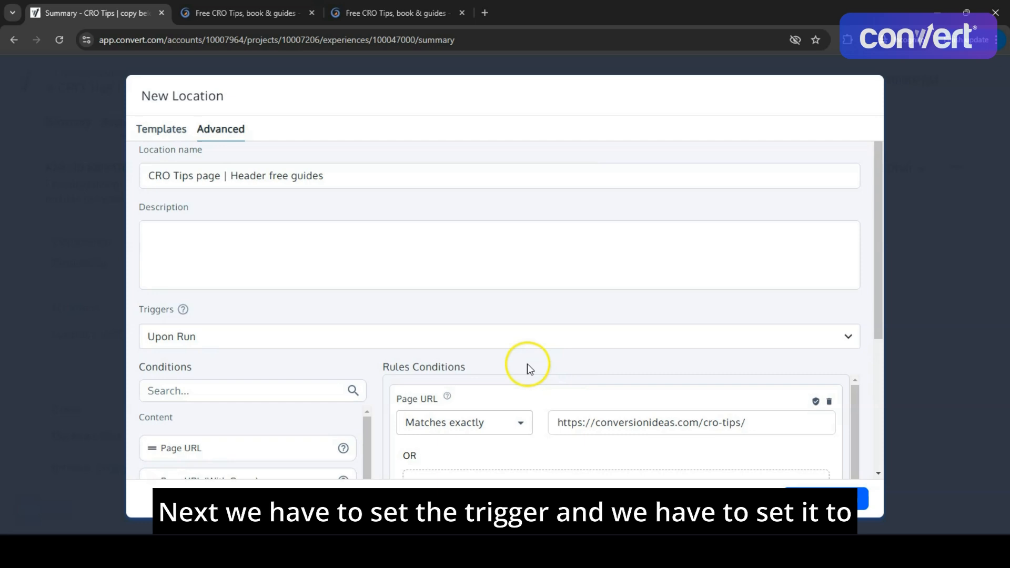
Set the location's trigger to DOM Element with the In View event.
{"action": "left_click", "coordinate": [444, 338]}
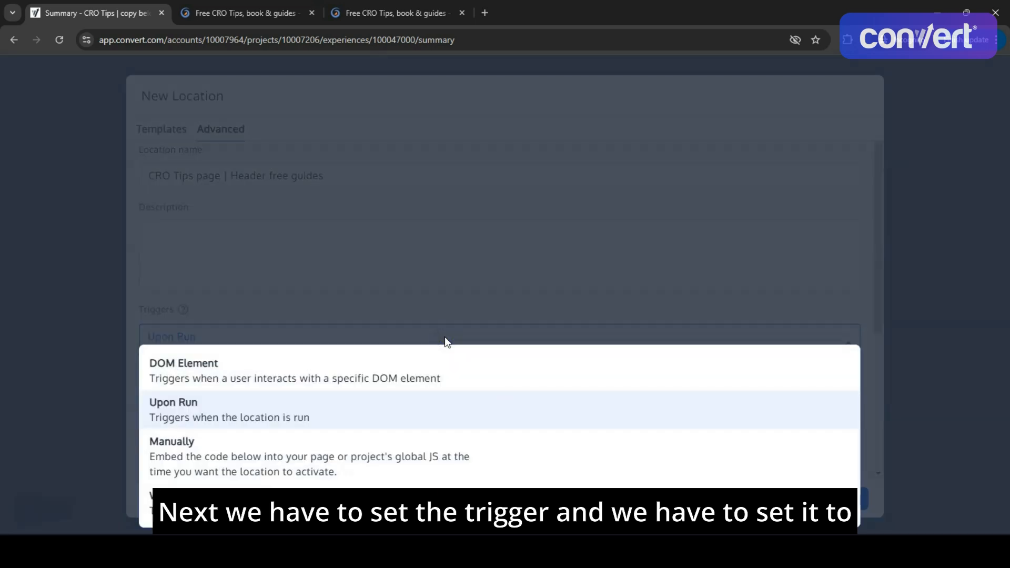
{"action": "left_click", "coordinate": [294, 368]}
{"action": "scroll", "coordinate": [291, 363], "scroll_direction": "down", "scroll_amount": 2}
{"action": "left_click", "coordinate": [177, 402]}
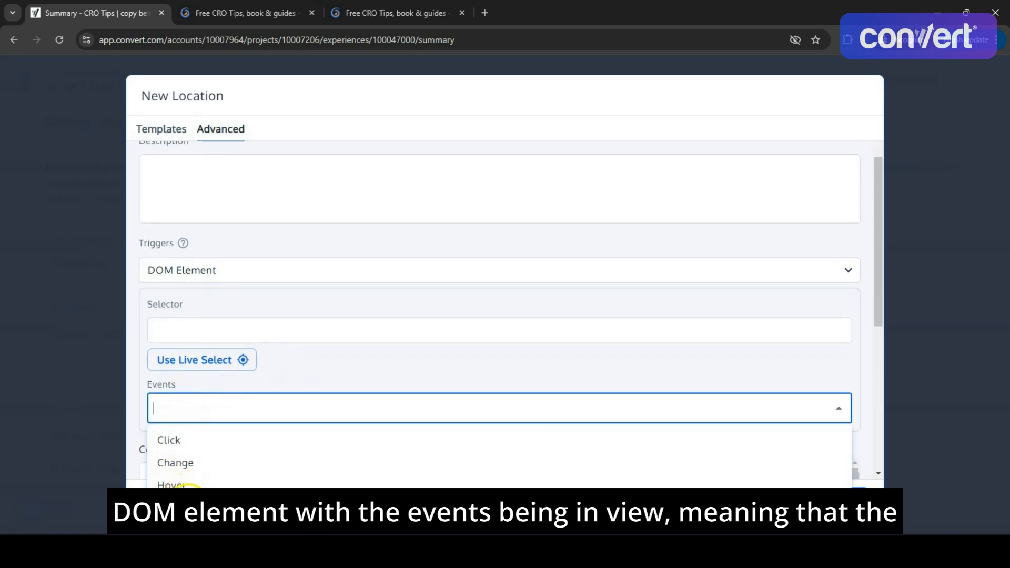
{"action": "left_click", "coordinate": [184, 480]}
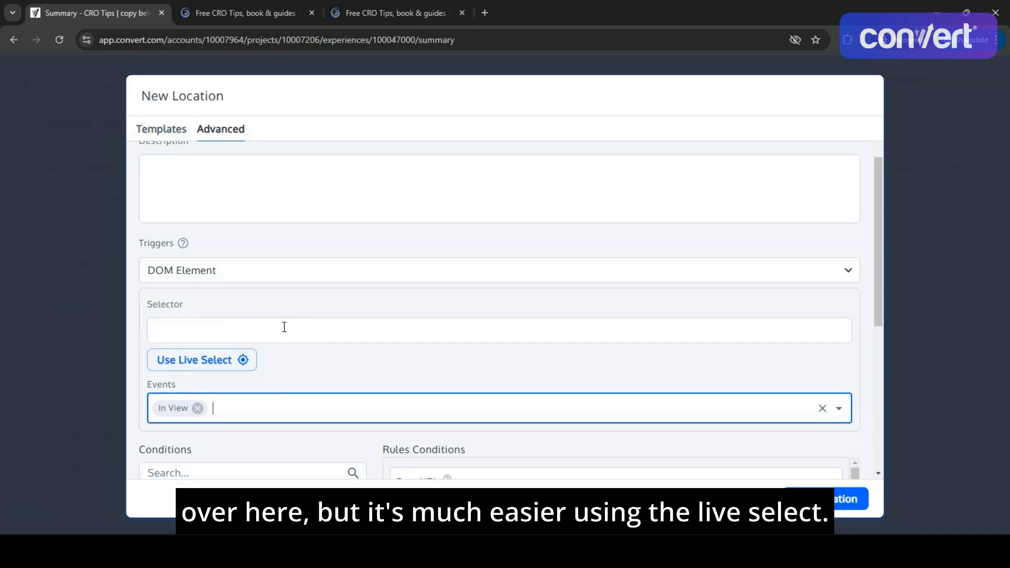
Open the live element selector, navigate to the CRO tips page in browse mode, and return to element selection.
{"action": "left_click", "coordinate": [181, 363]}
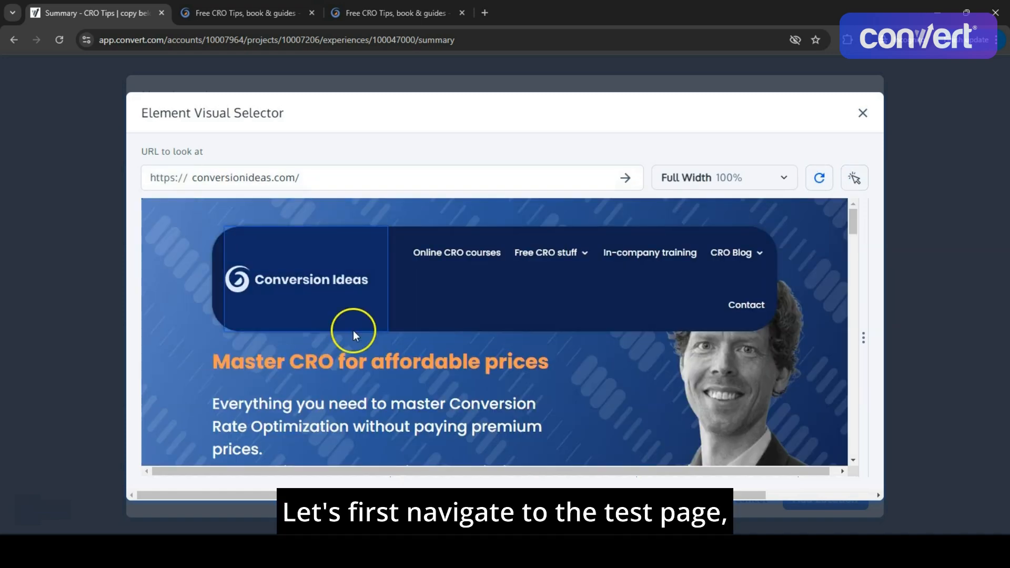
{"action": "left_click", "coordinate": [855, 182]}
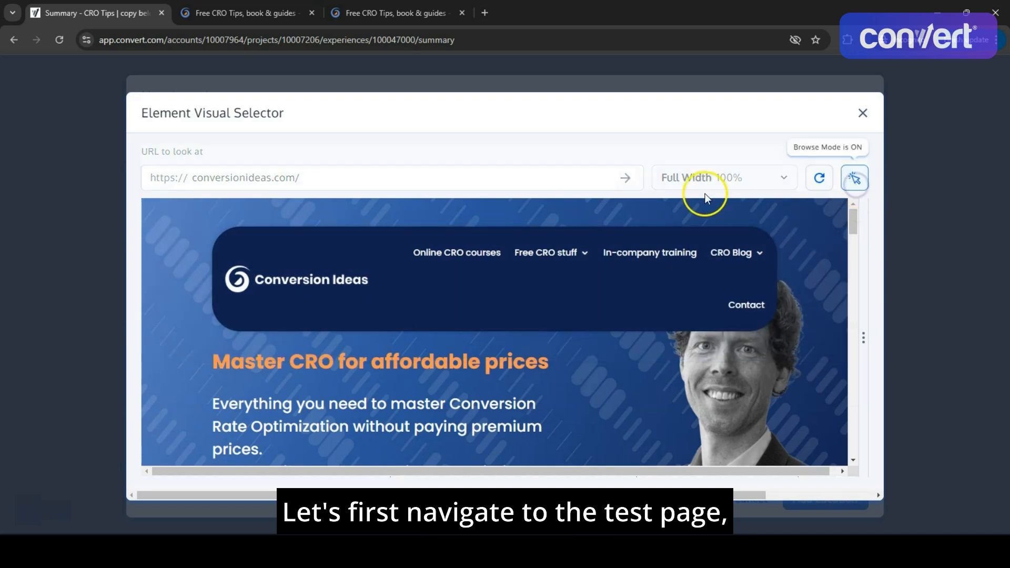
{"action": "mouse_move", "coordinate": [548, 248]}
{"action": "left_click", "coordinate": [549, 309]}
{"action": "scroll", "coordinate": [550, 308], "scroll_direction": "down", "scroll_amount": 12}
{"action": "scroll", "coordinate": [549, 309], "scroll_direction": "down", "scroll_amount": 15}
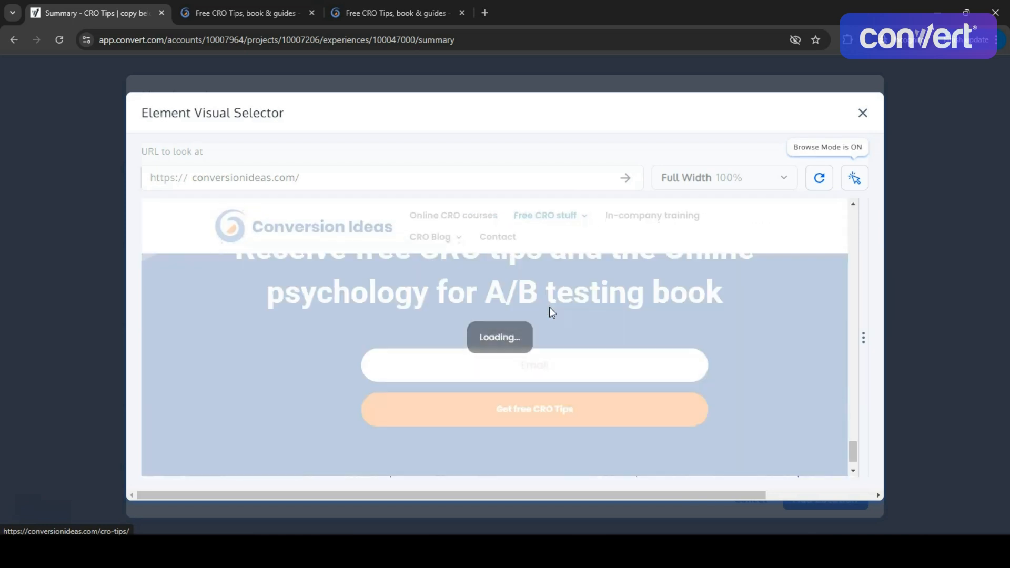
{"action": "scroll", "coordinate": [551, 312], "scroll_direction": "down", "scroll_amount": 2}
{"action": "left_click", "coordinate": [854, 179]}
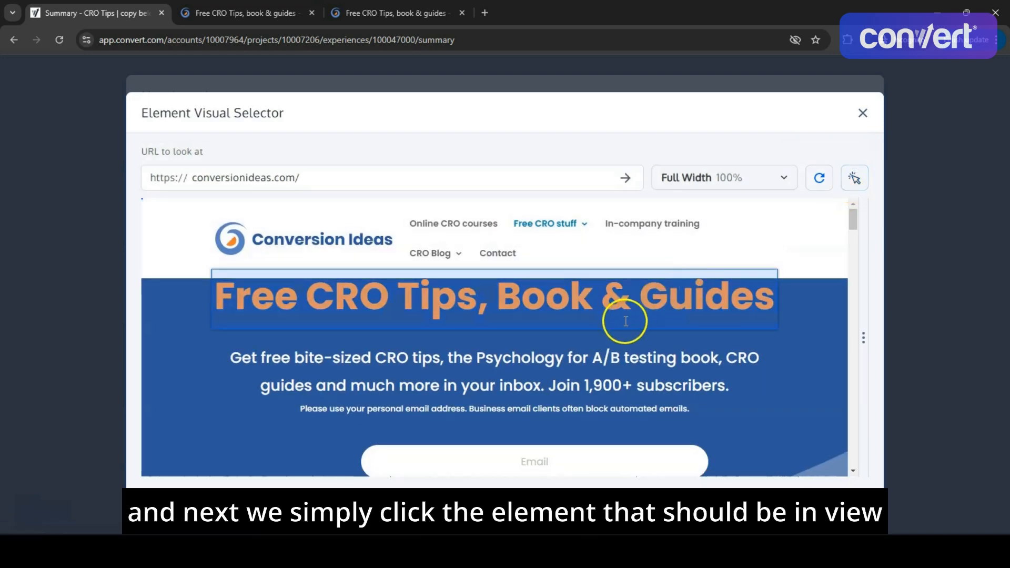
Pick the "You'll also receive lots of free stuff to help you in your career" heading as the trigger's selector.
{"action": "scroll", "coordinate": [624, 322], "scroll_direction": "down", "scroll_amount": 3}
{"action": "scroll", "coordinate": [624, 322], "scroll_direction": "down", "scroll_amount": 5}
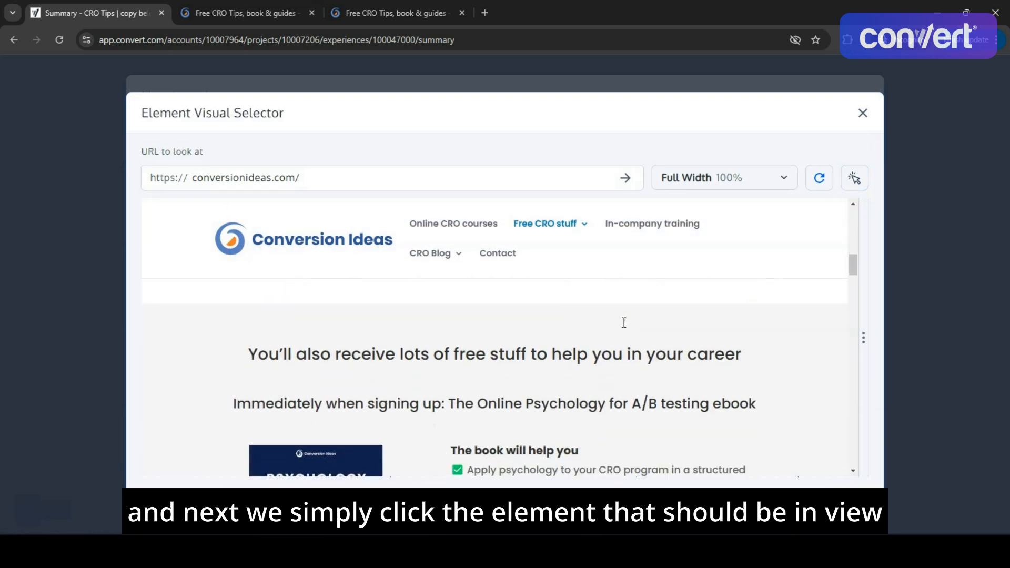
{"action": "left_click", "coordinate": [504, 355]}
{"action": "left_click", "coordinate": [768, 342]}
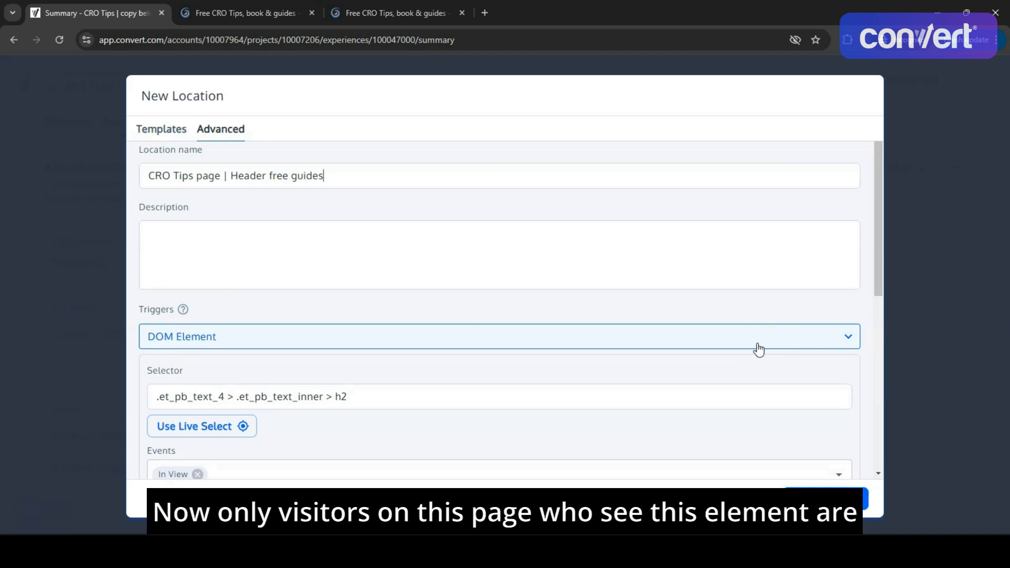
{"action": "scroll", "coordinate": [758, 349], "scroll_direction": "down", "scroll_amount": 2}
{"action": "scroll", "coordinate": [684, 368], "scroll_direction": "down", "scroll_amount": 3}
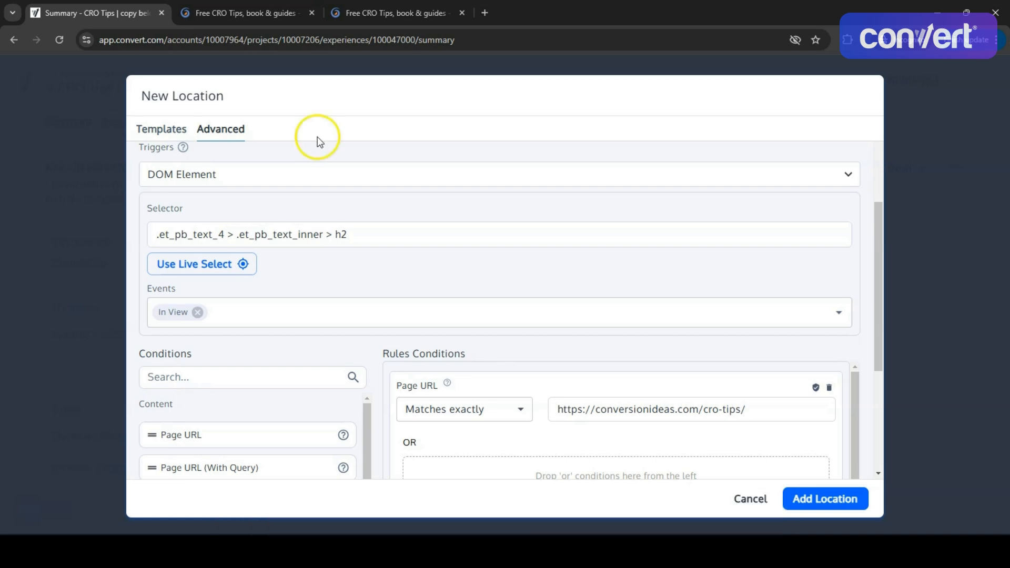
Examine the mobile version of the CRO tips page with its hamburger menu opened.
{"action": "left_click", "coordinate": [372, 13]}
{"action": "scroll", "coordinate": [433, 151], "scroll_direction": "up", "scroll_amount": 3}
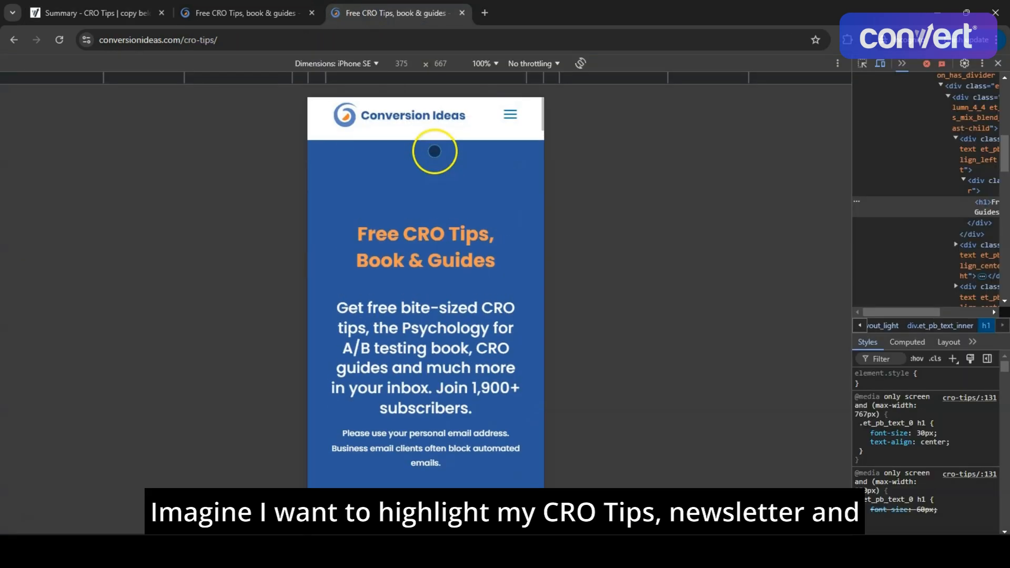
{"action": "left_click", "coordinate": [511, 122]}
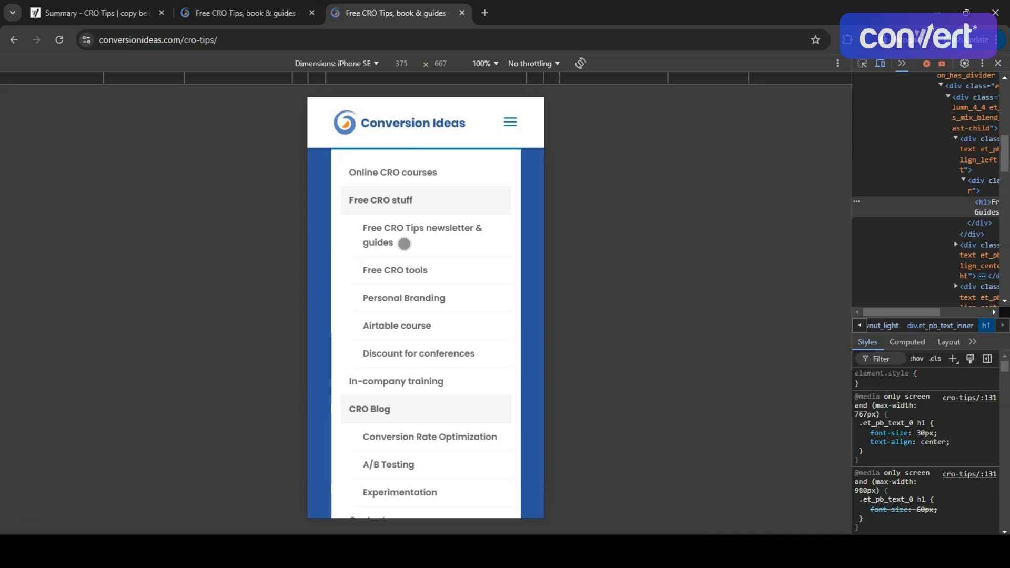
Return to the new location form and replace the trigger's In View event with Click.
{"action": "left_click", "coordinate": [106, 13]}
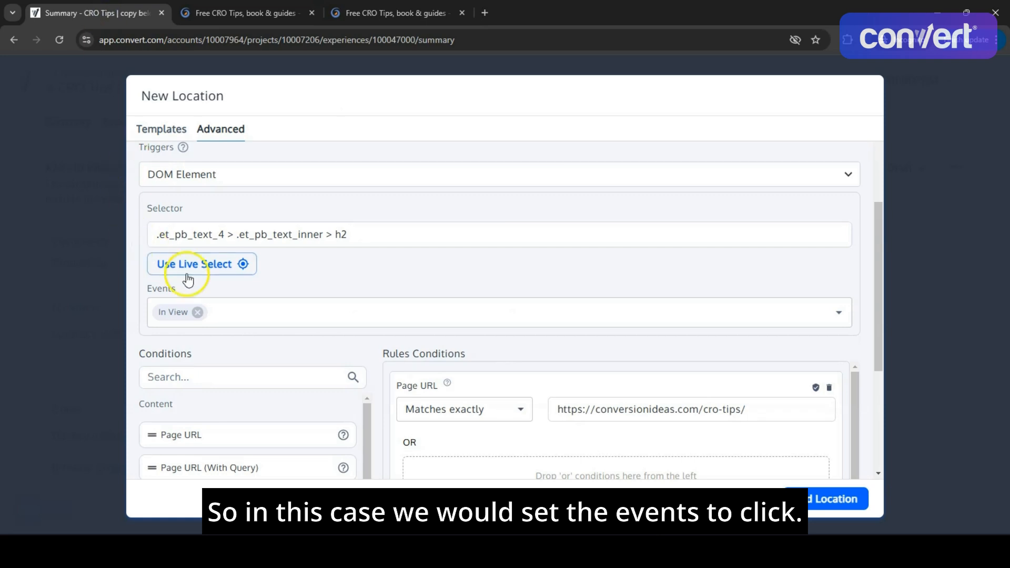
{"action": "left_click", "coordinate": [197, 312]}
{"action": "left_click", "coordinate": [246, 317]}
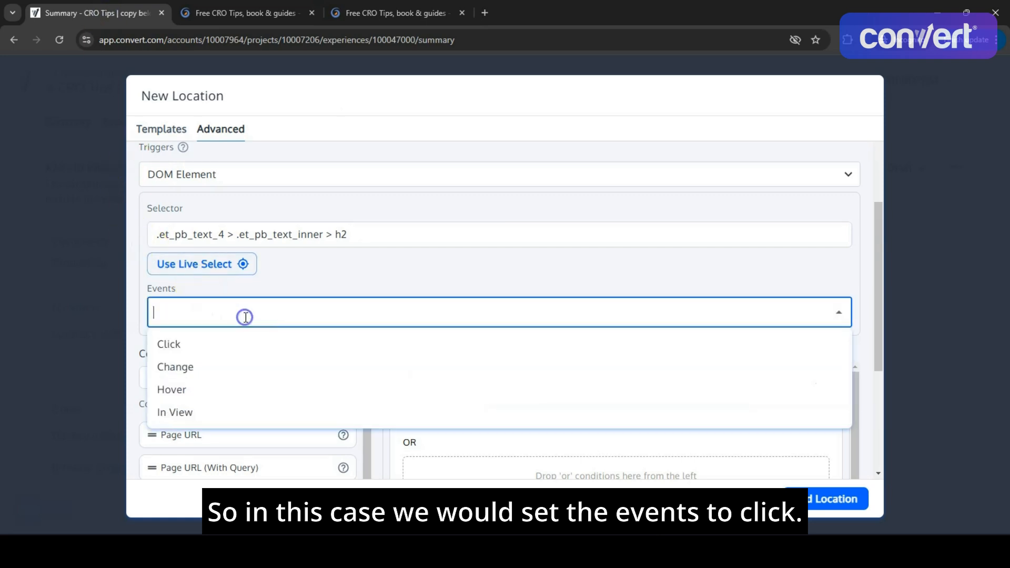
{"action": "left_click", "coordinate": [205, 346]}
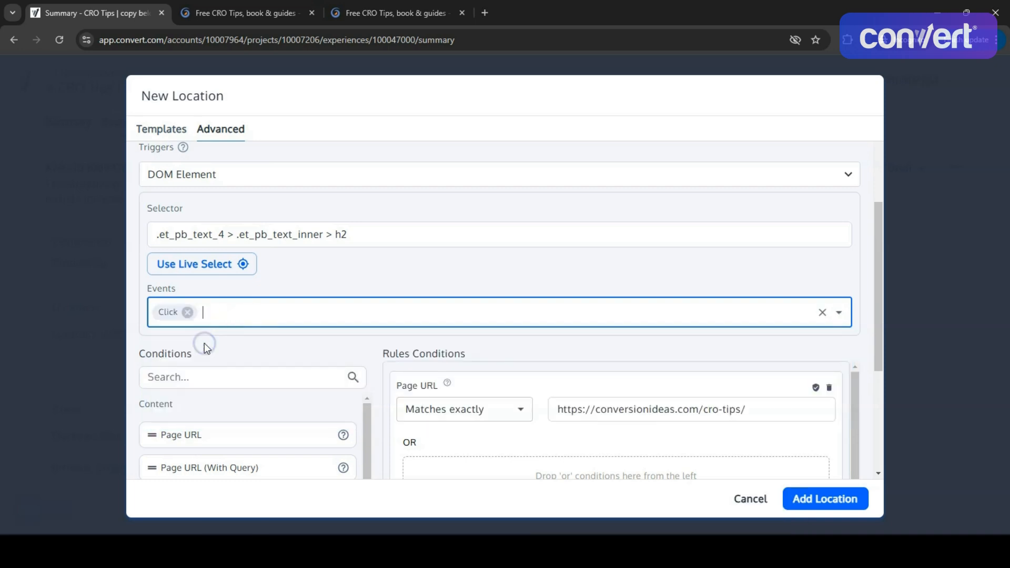
Replace the trigger's selector with the hamburger menu, picked live in the 378px Mobile view of conversionideas.com.
{"action": "triple_click", "coordinate": [339, 235]}
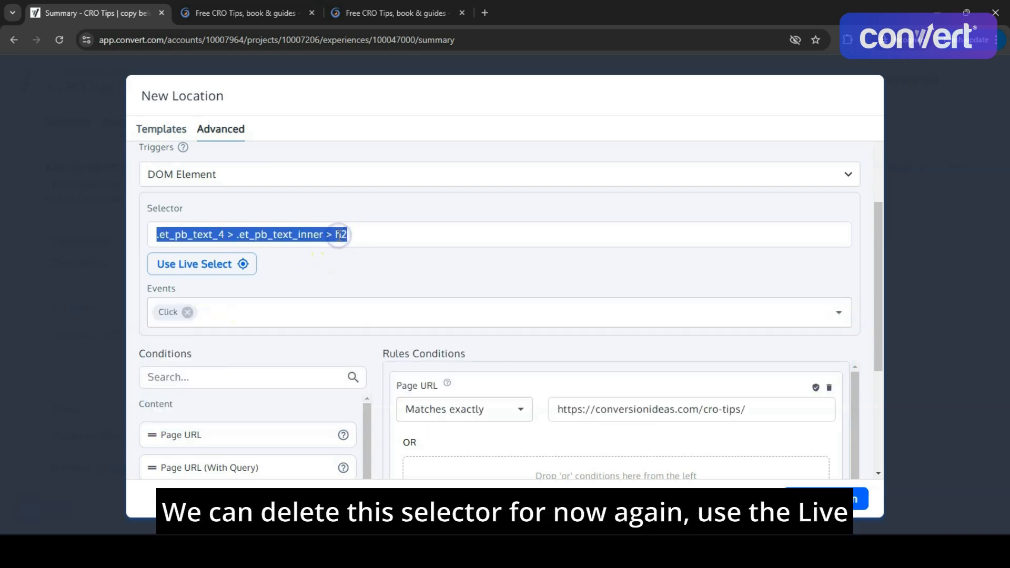
{"action": "key", "text": "BackSpace"}
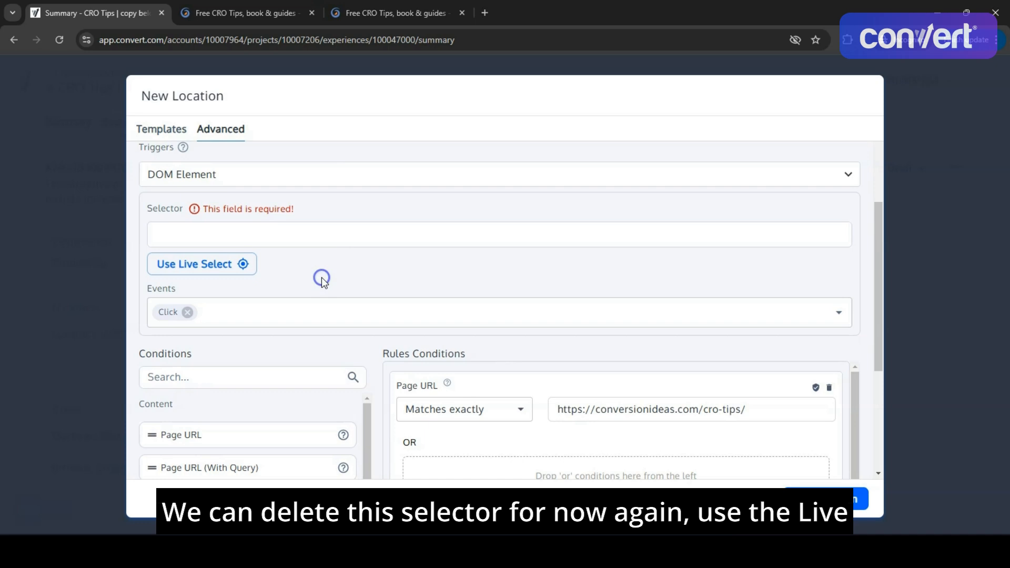
{"action": "left_click", "coordinate": [196, 264]}
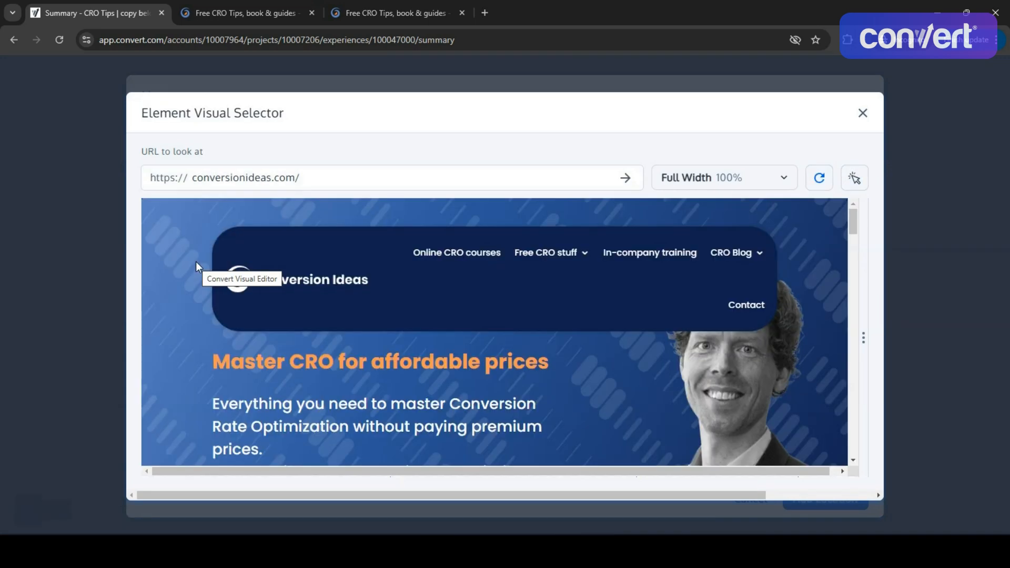
{"action": "left_click", "coordinate": [721, 177]}
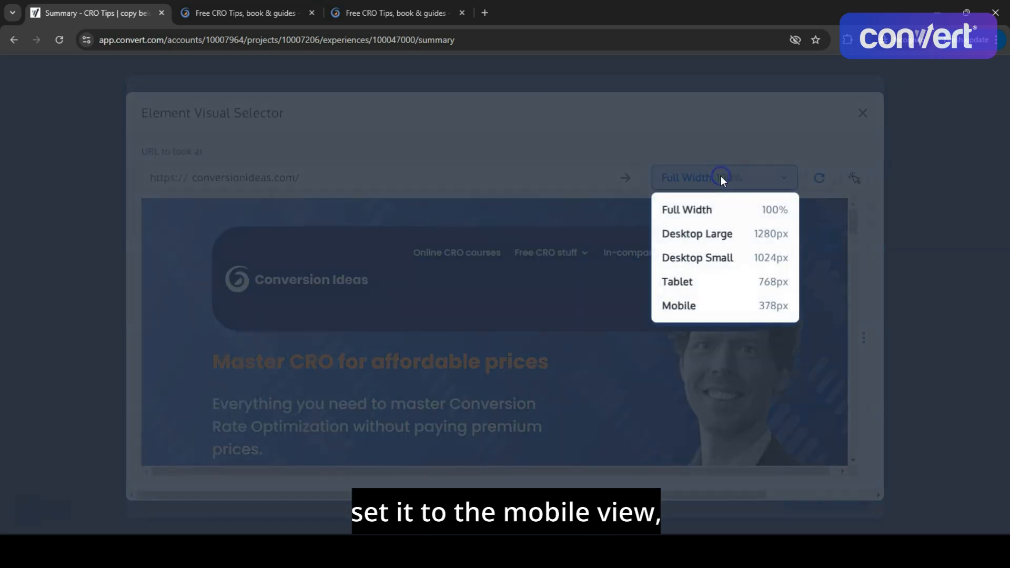
{"action": "left_click", "coordinate": [698, 305]}
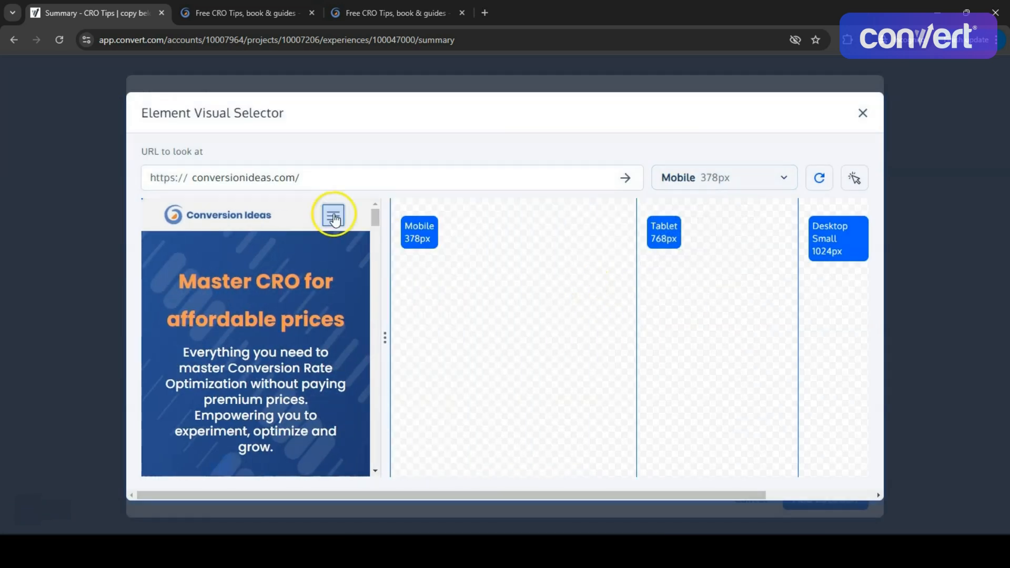
{"action": "left_click", "coordinate": [333, 220]}
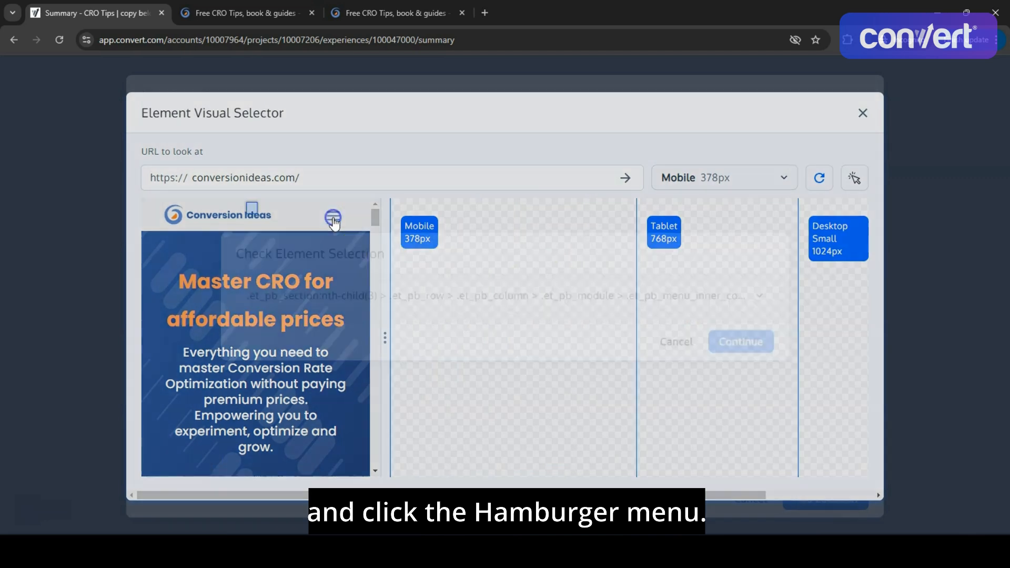
{"action": "left_click", "coordinate": [742, 343]}
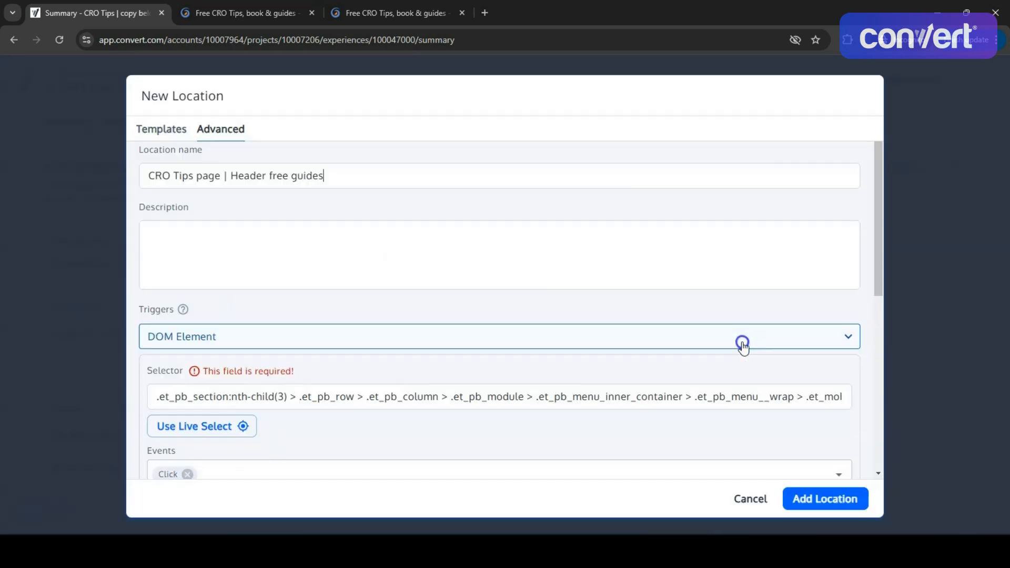
{"action": "scroll", "coordinate": [706, 387], "scroll_direction": "down", "scroll_amount": 3}
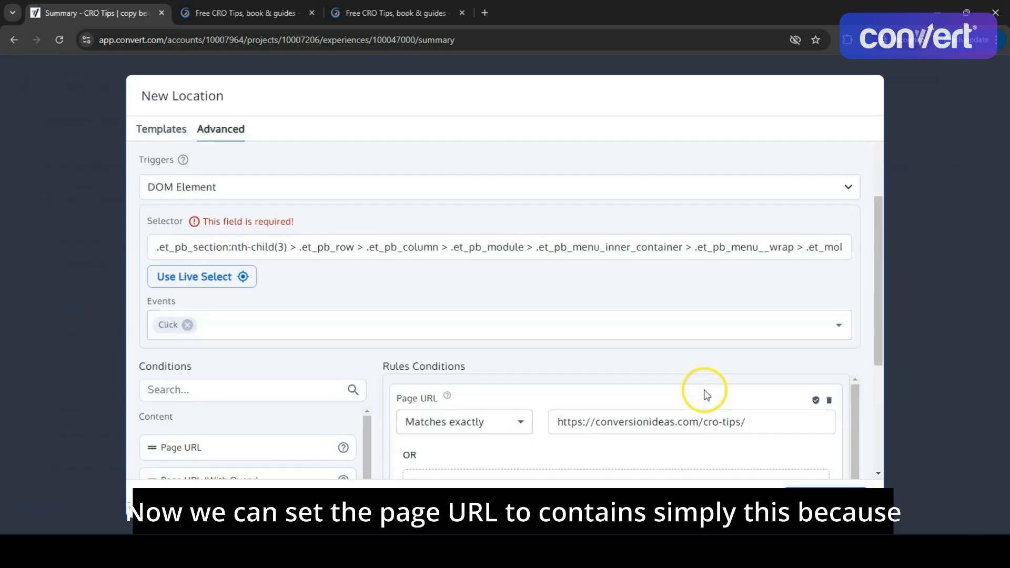
{"action": "left_click", "coordinate": [513, 416]}
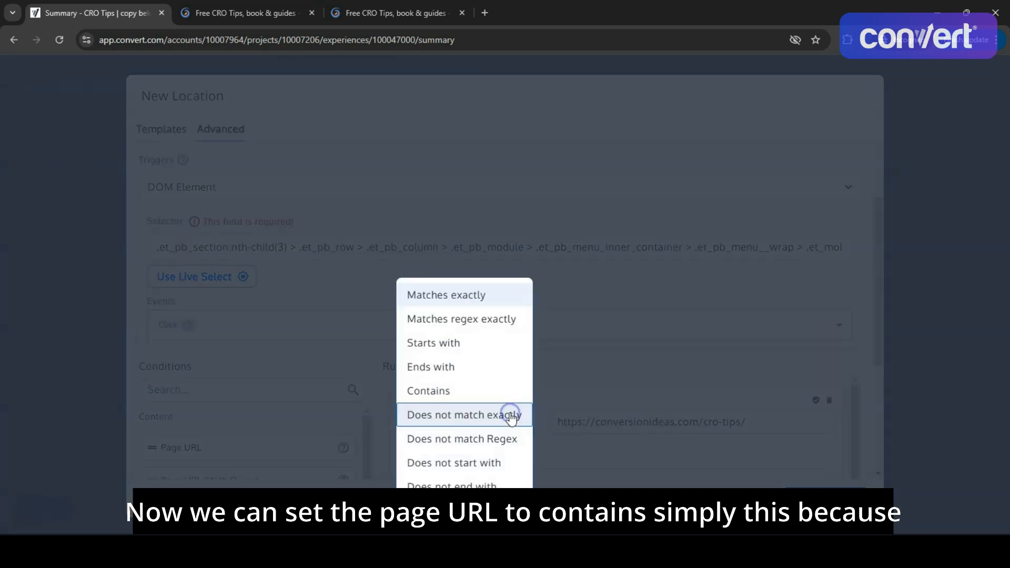
{"action": "left_click", "coordinate": [488, 400]}
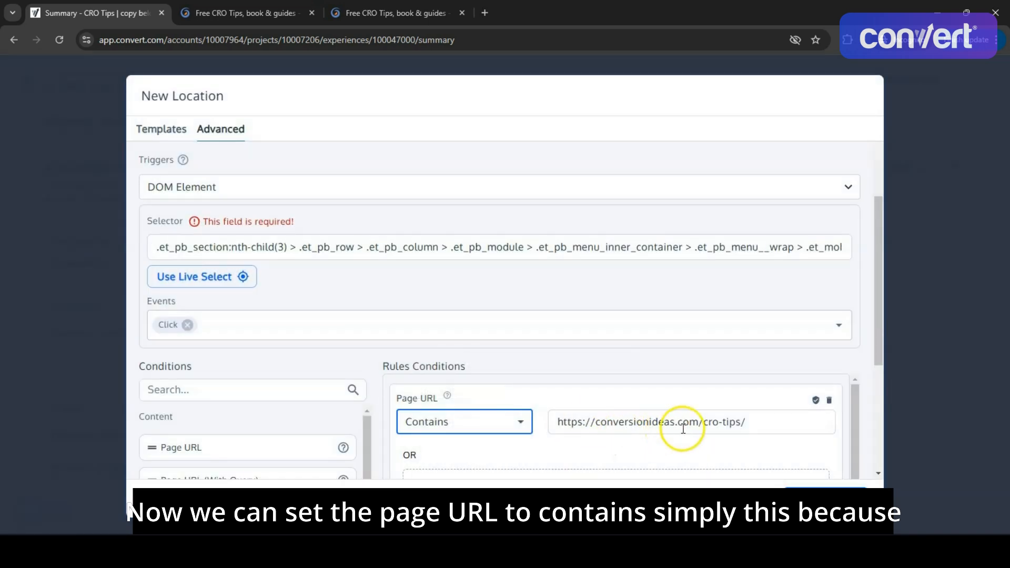
{"action": "key", "text": "Delete"}
{"action": "key", "text": "Delete"}
{"action": "key", "text": "Delete"}
{"action": "key", "text": "Delete"}
{"action": "key", "text": "Delete"}
{"action": "key", "text": "Delete"}
{"action": "key", "text": "Delete"}
{"action": "key", "text": "Delete"}
{"action": "key", "text": "Delete"}
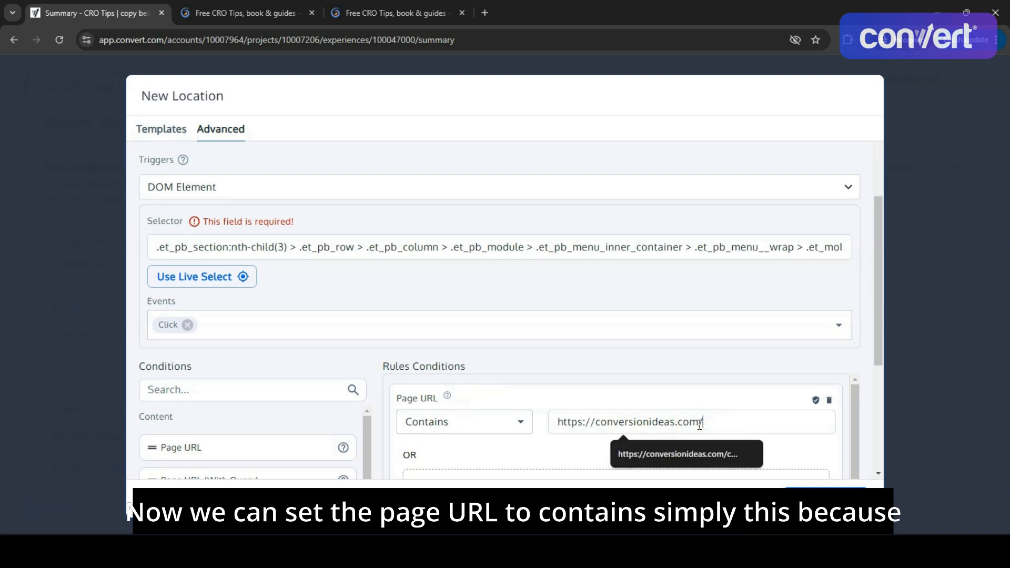
{"action": "left_click", "coordinate": [680, 398]}
{"action": "scroll", "coordinate": [680, 398], "scroll_direction": "down", "scroll_amount": 1}
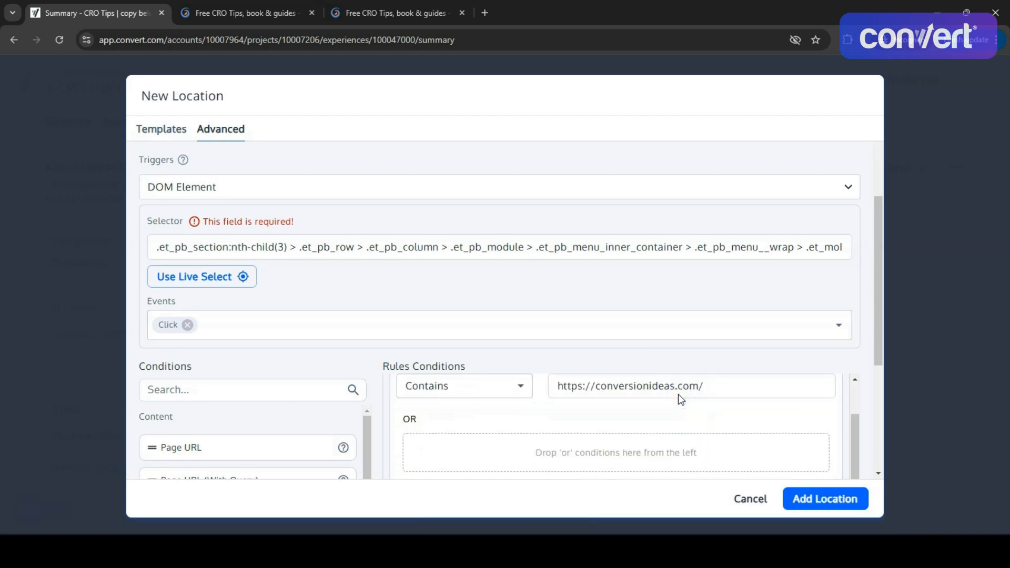
{"action": "scroll", "coordinate": [679, 394], "scroll_direction": "up", "scroll_amount": 1}
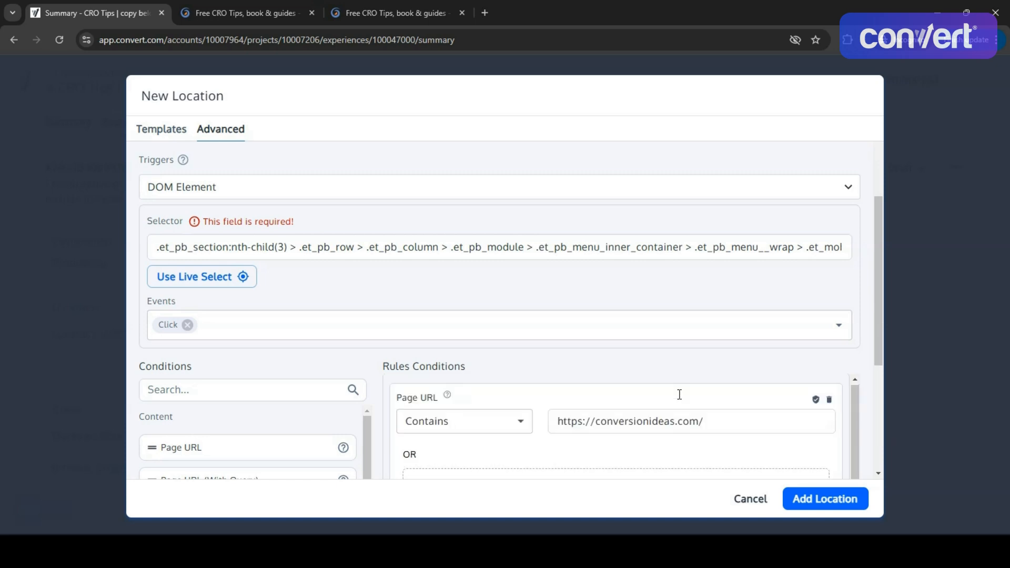
Rename the new location "Sitewide | nav click" and add it.
{"action": "scroll", "coordinate": [666, 392], "scroll_direction": "up", "scroll_amount": 1}
{"action": "left_click", "coordinate": [480, 263]}
{"action": "scroll", "coordinate": [479, 267], "scroll_direction": "up", "scroll_amount": 3}
{"action": "left_click", "coordinate": [284, 186]}
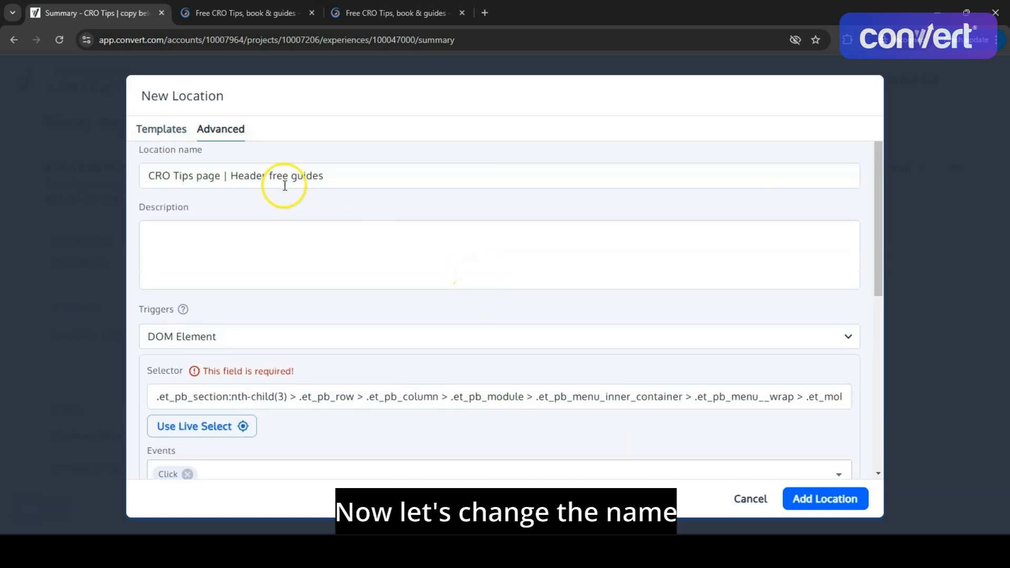
{"action": "left_click_drag", "start_coordinate": [175, 175], "coordinate": [347, 176]}
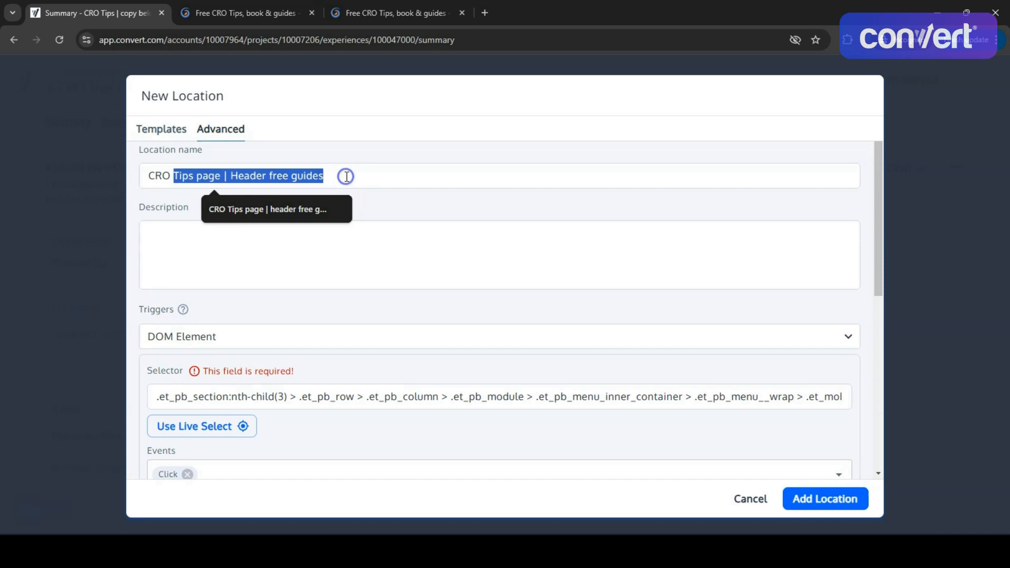
{"action": "key", "text": "BackSpace"}
{"action": "key", "text": "BackSpace"}
{"action": "key", "text": "BackSpace"}
{"action": "key", "text": "BackSpace"}
{"action": "key", "text": "BackSpace"}
{"action": "type", "text": "S"}
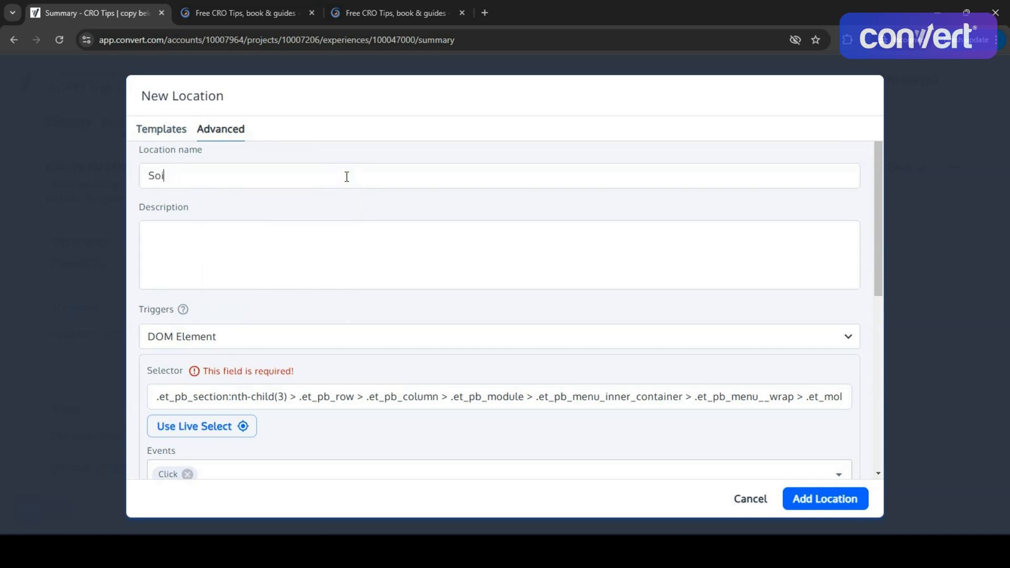
{"action": "type", "text": "itewide | nav click"}
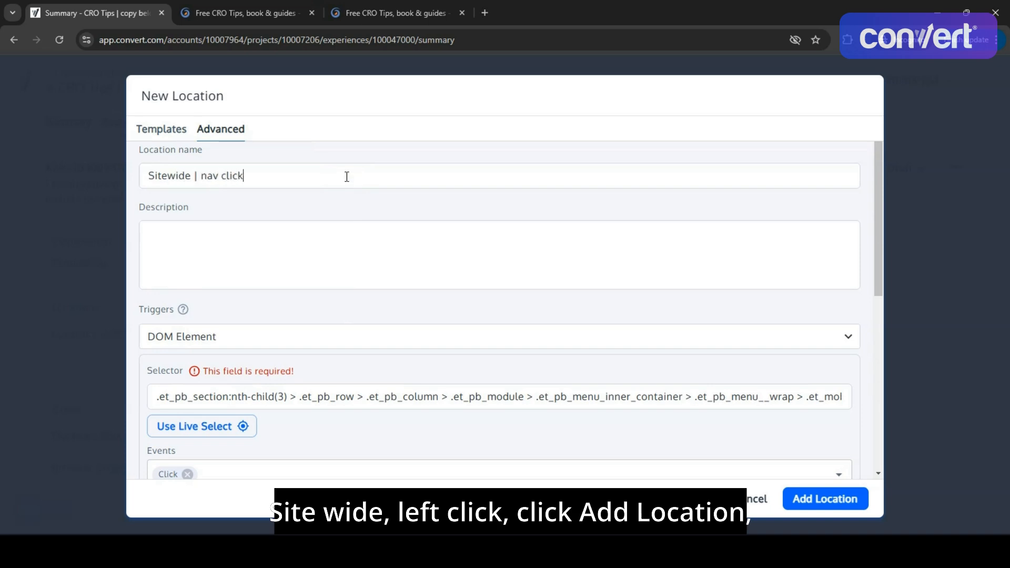
{"action": "left_click", "coordinate": [804, 503]}
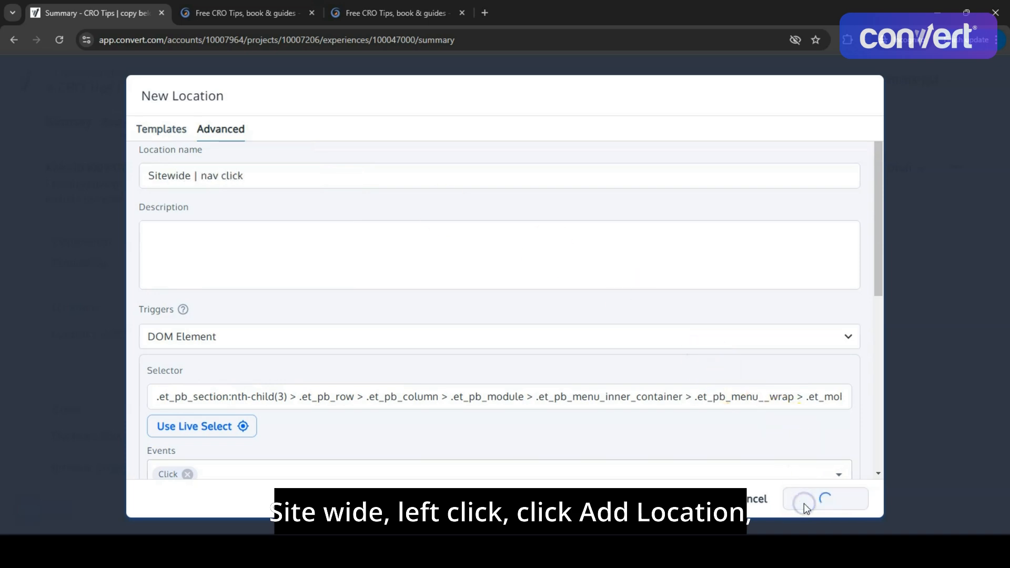
Deselect "Location - CRO Tips", keeping the new "Sitewide | nav click" location selected, and save the experience's locations.
{"action": "scroll", "coordinate": [684, 390], "scroll_direction": "up", "scroll_amount": 3}
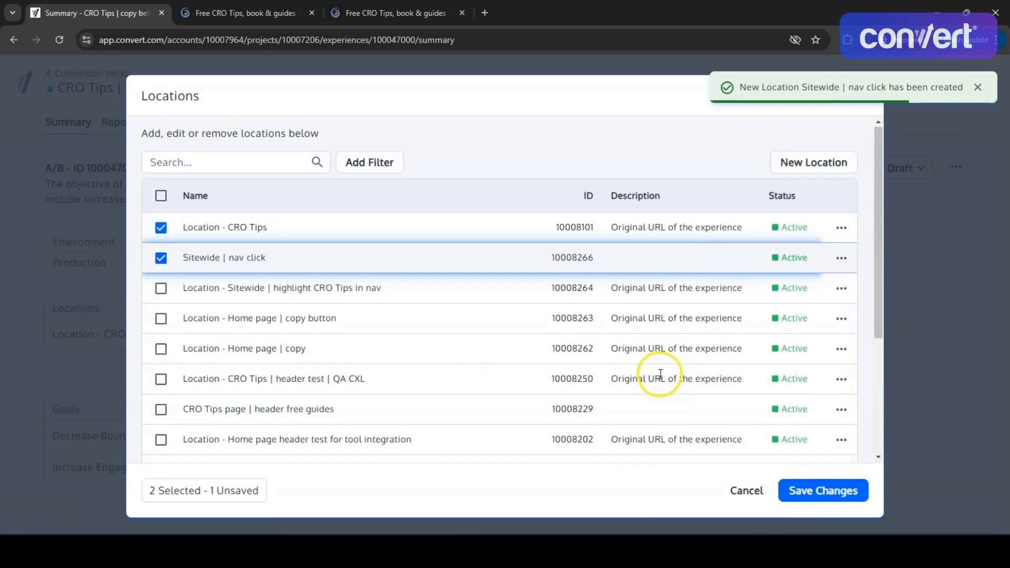
{"action": "left_click", "coordinate": [161, 227]}
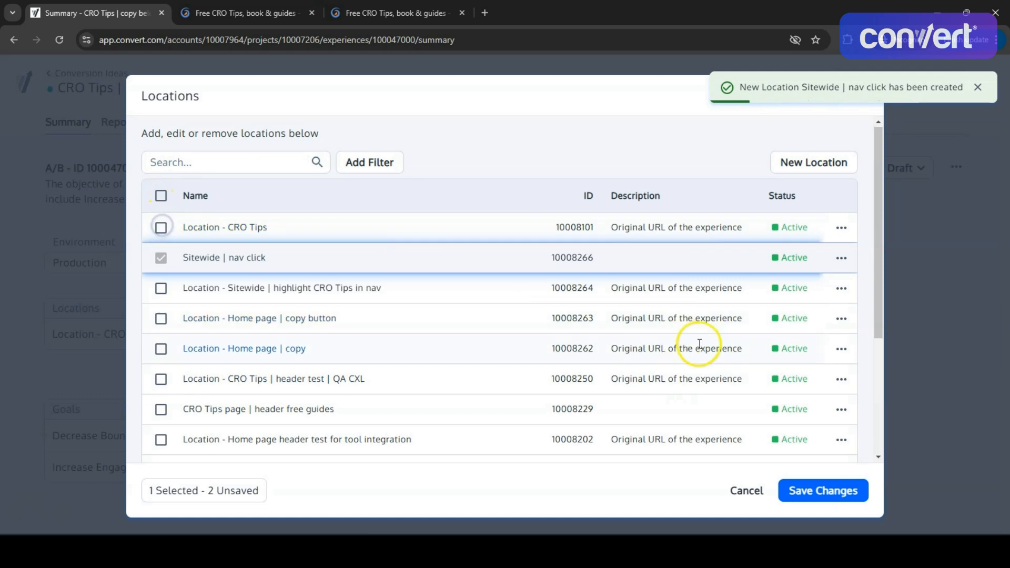
{"action": "left_click", "coordinate": [826, 490]}
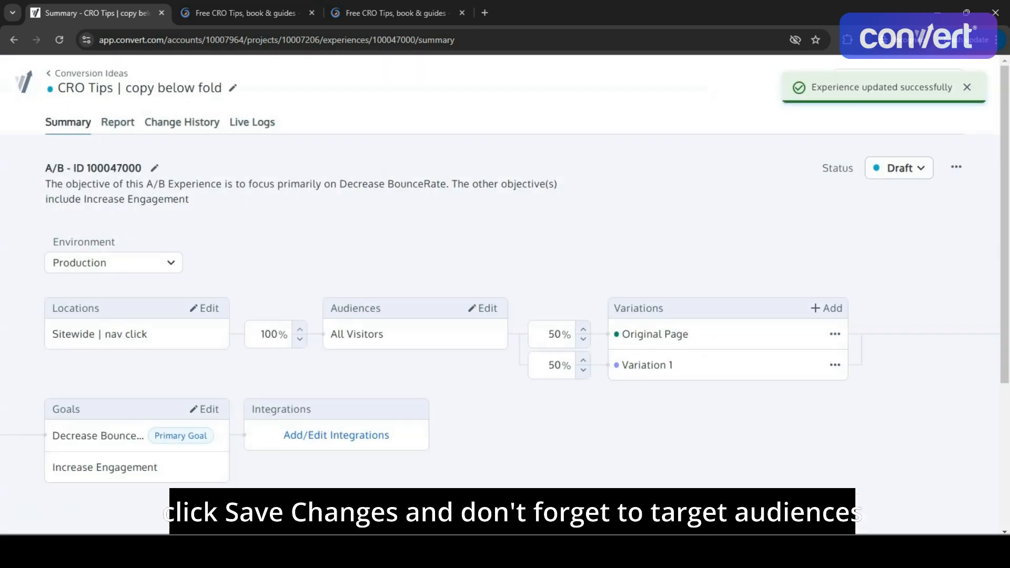
Create an experience audience from the "Device is Mobile Phone" template, found by searching "mobile", and save it to the experience.
{"action": "left_click", "coordinate": [488, 308]}
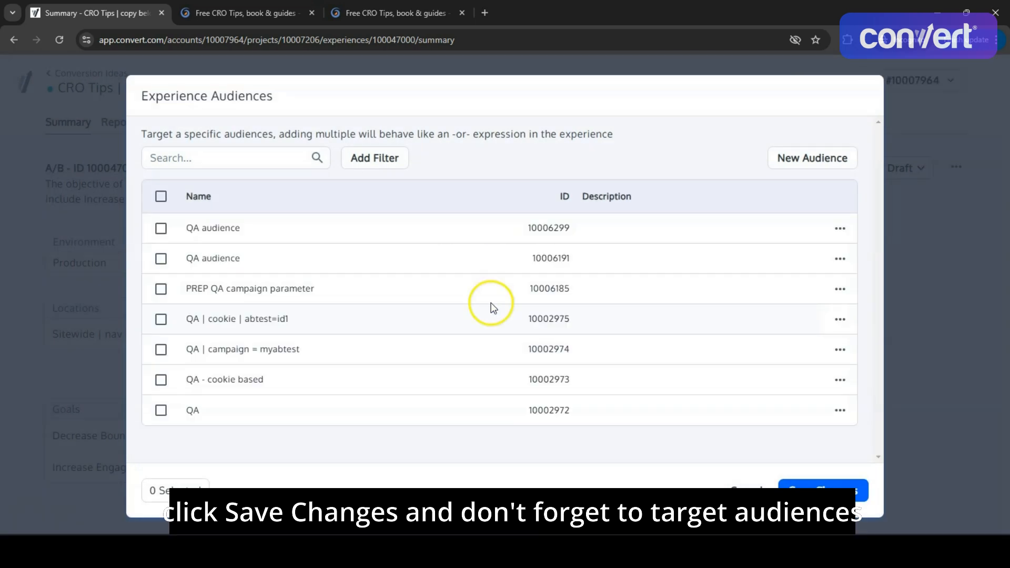
{"action": "left_click", "coordinate": [823, 157]}
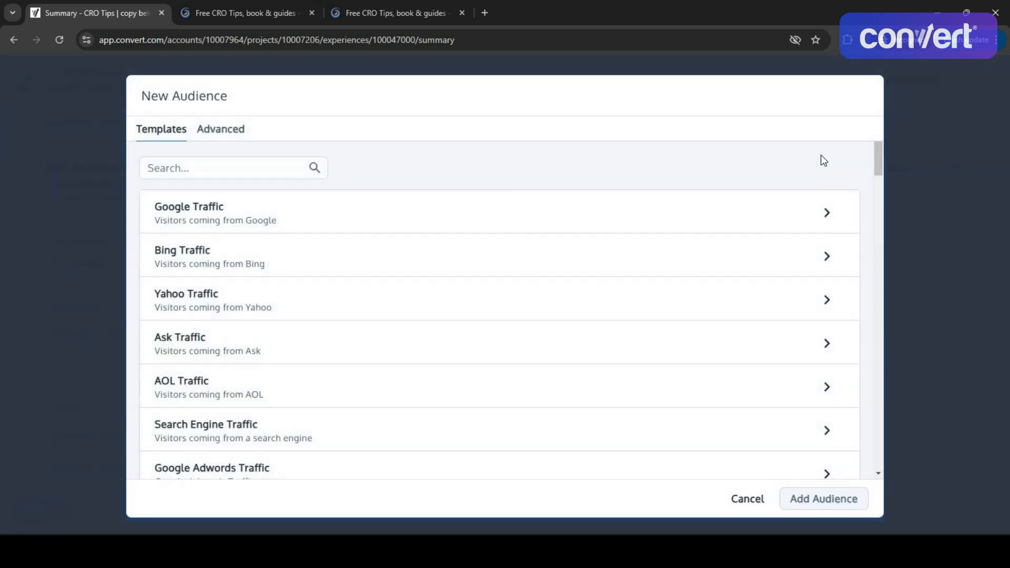
{"action": "left_click", "coordinate": [253, 167]}
{"action": "type", "text": "mobile"}
{"action": "left_click", "coordinate": [267, 207]}
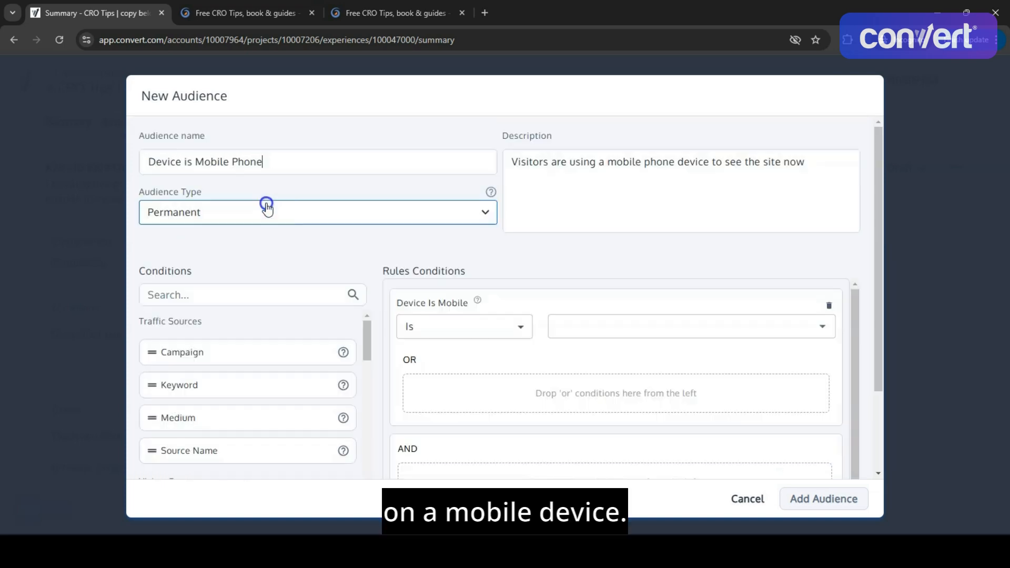
{"action": "left_click", "coordinate": [823, 499]}
{"action": "left_click", "coordinate": [822, 492]}
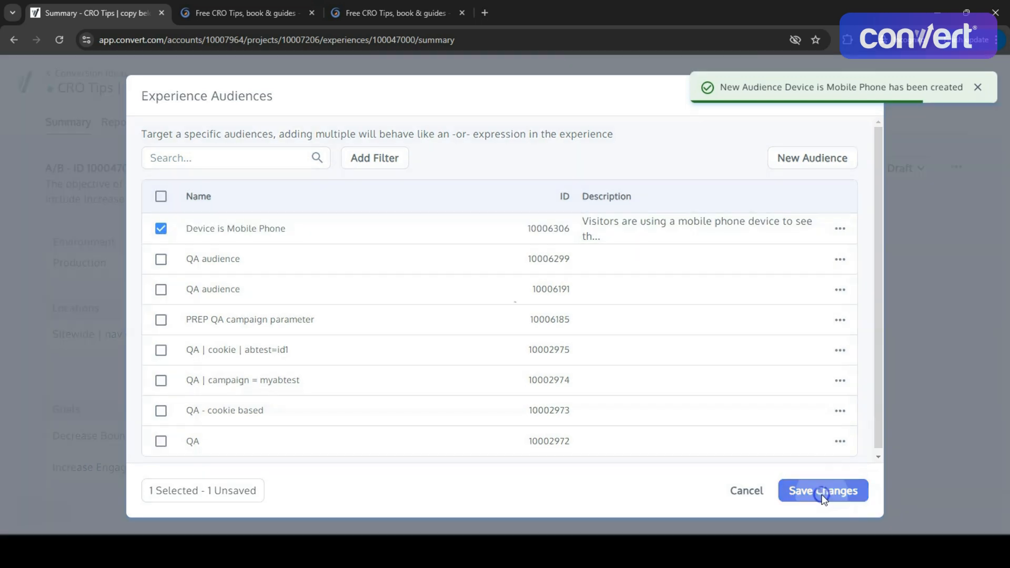